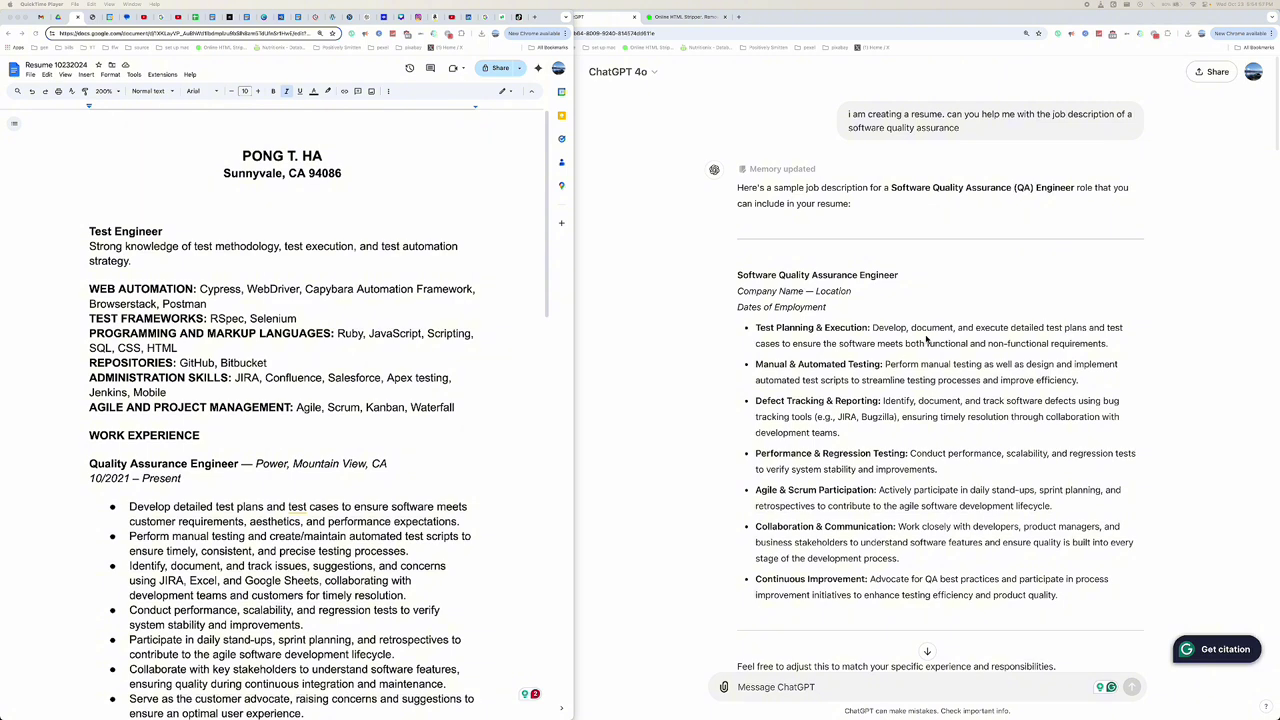
Bring ChatGPT's QA job description forward and highlight the Test Planning & Execution bullet.
{"action": "left_click", "coordinate": [758, 333]}
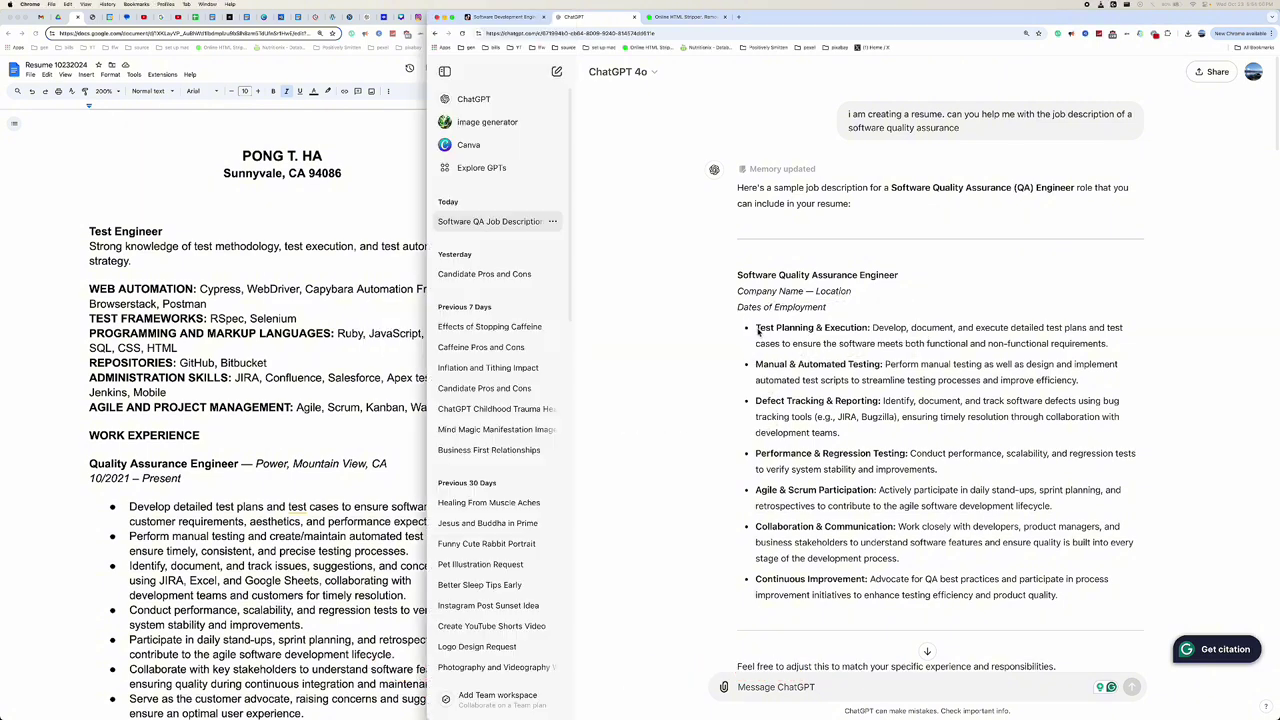
{"action": "left_click_drag", "start_coordinate": [758, 333], "coordinate": [1114, 344]}
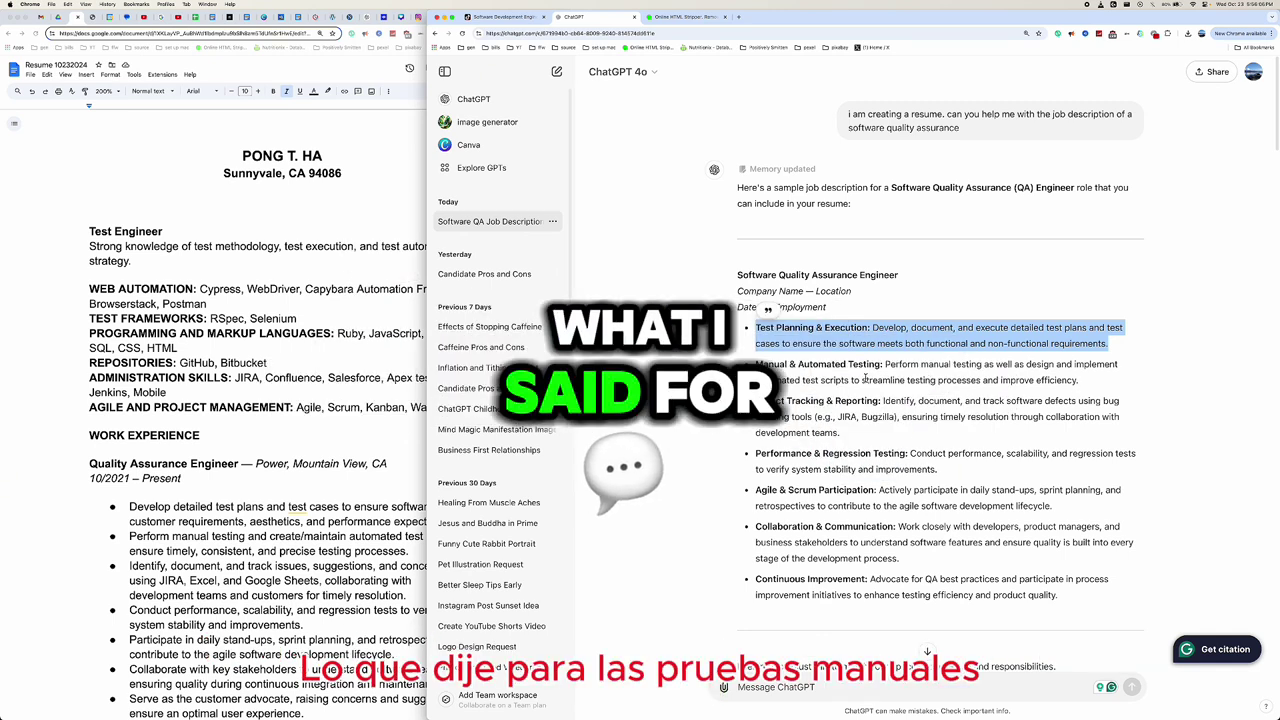
Highlight the word 'Manual' in the Manual & Automated Testing bullet.
{"action": "double_click", "coordinate": [770, 364]}
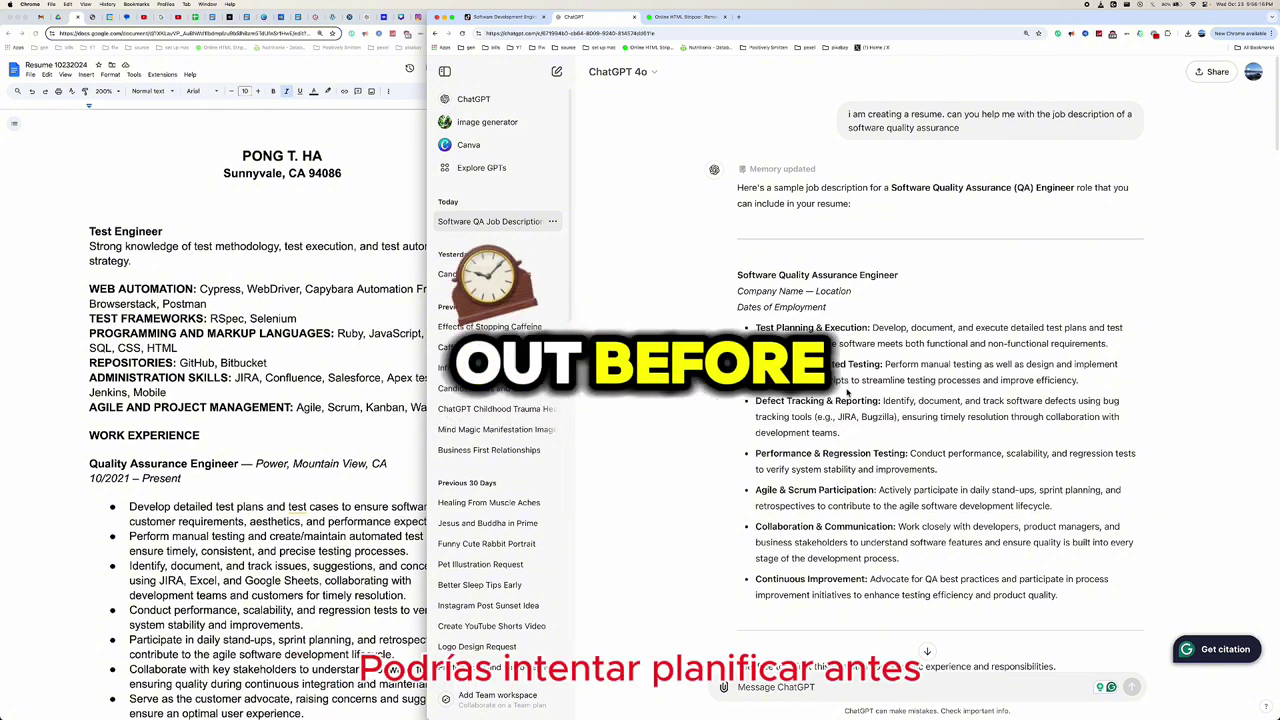
{"action": "double_click", "coordinate": [771, 365]}
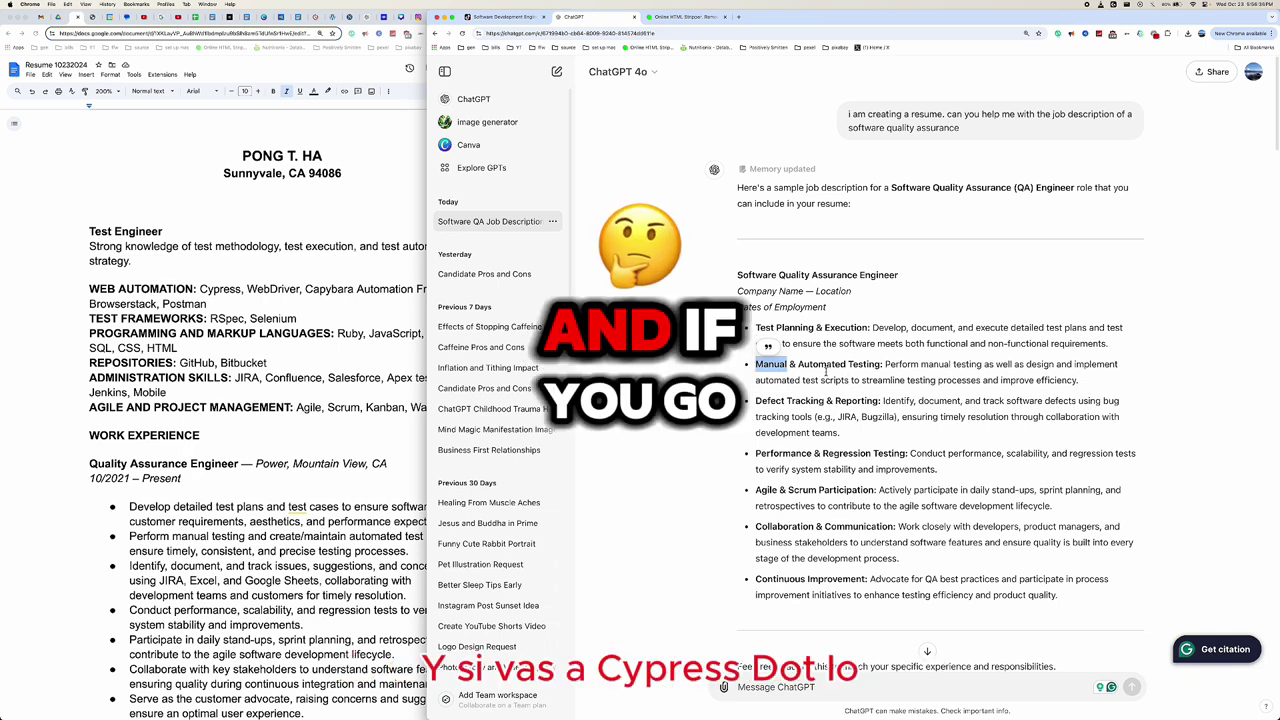
Load cypress.io in a new tab and go to the 'Why Cypress?' docs page.
{"action": "left_click", "coordinate": [738, 17]}
{"action": "type", "text": "cypress.io"}
{"action": "key", "text": "Return"}
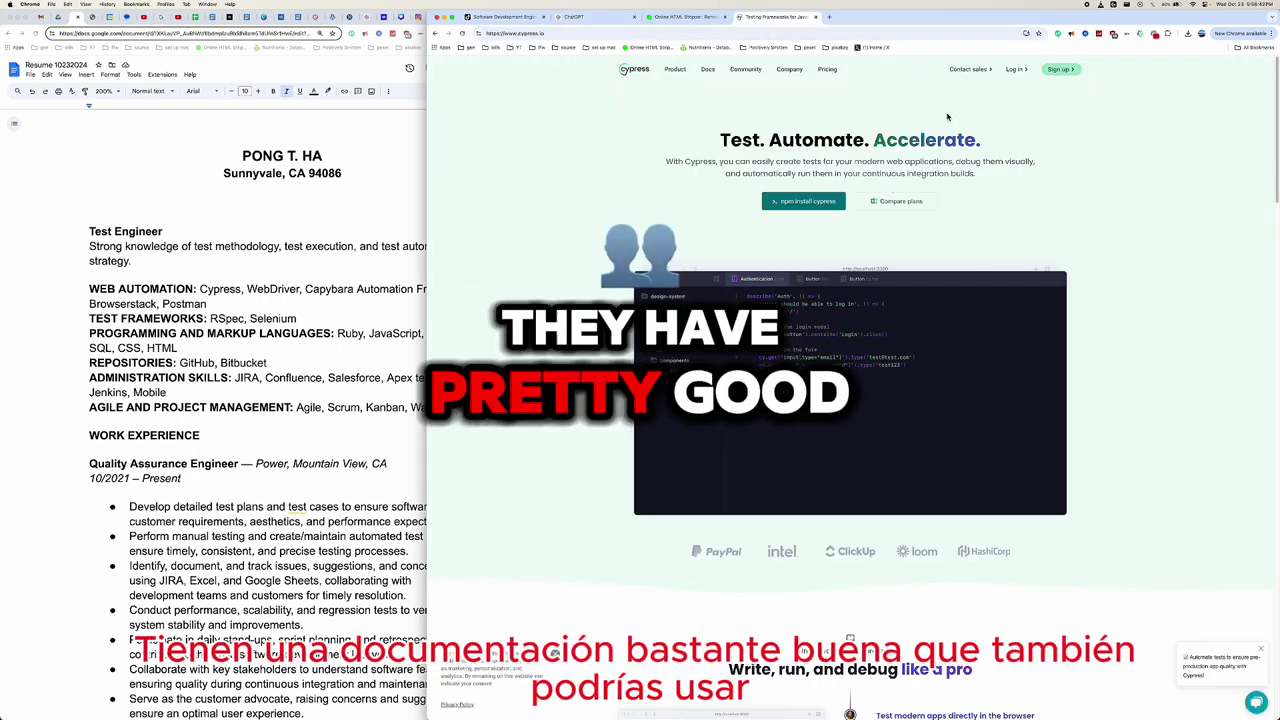
{"action": "left_click", "coordinate": [707, 69]}
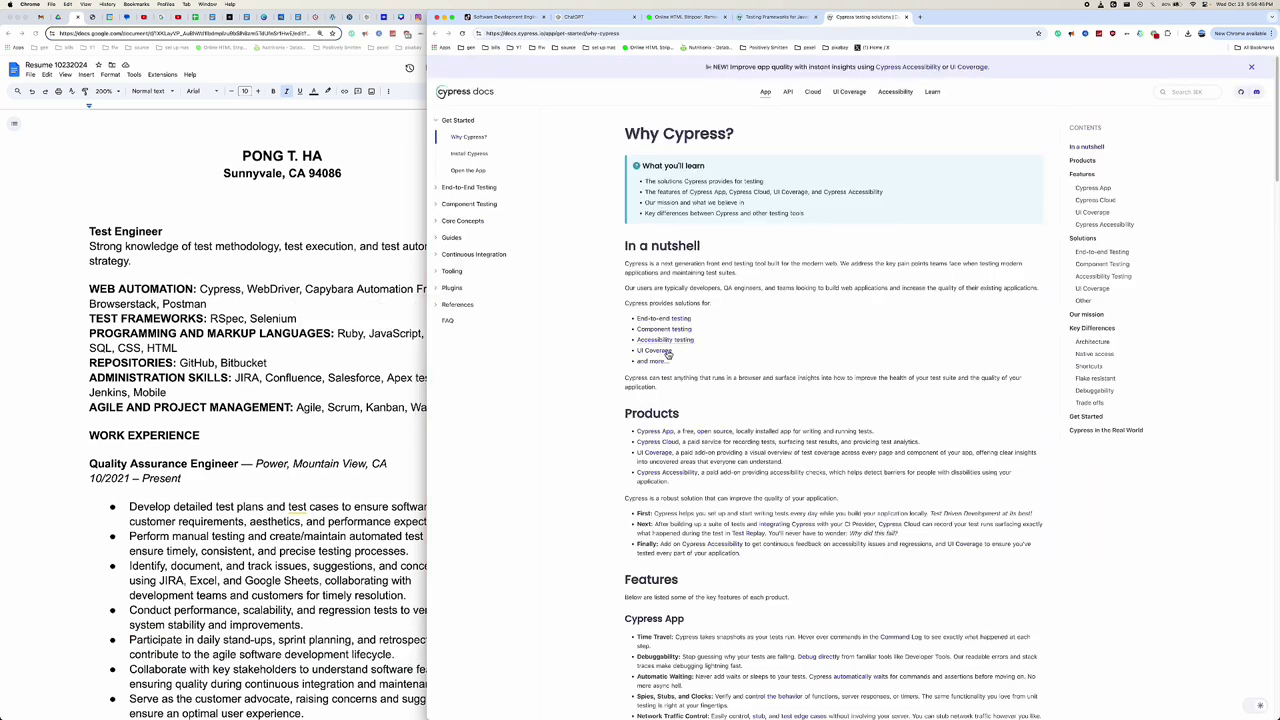
{"action": "left_click", "coordinate": [620, 21]}
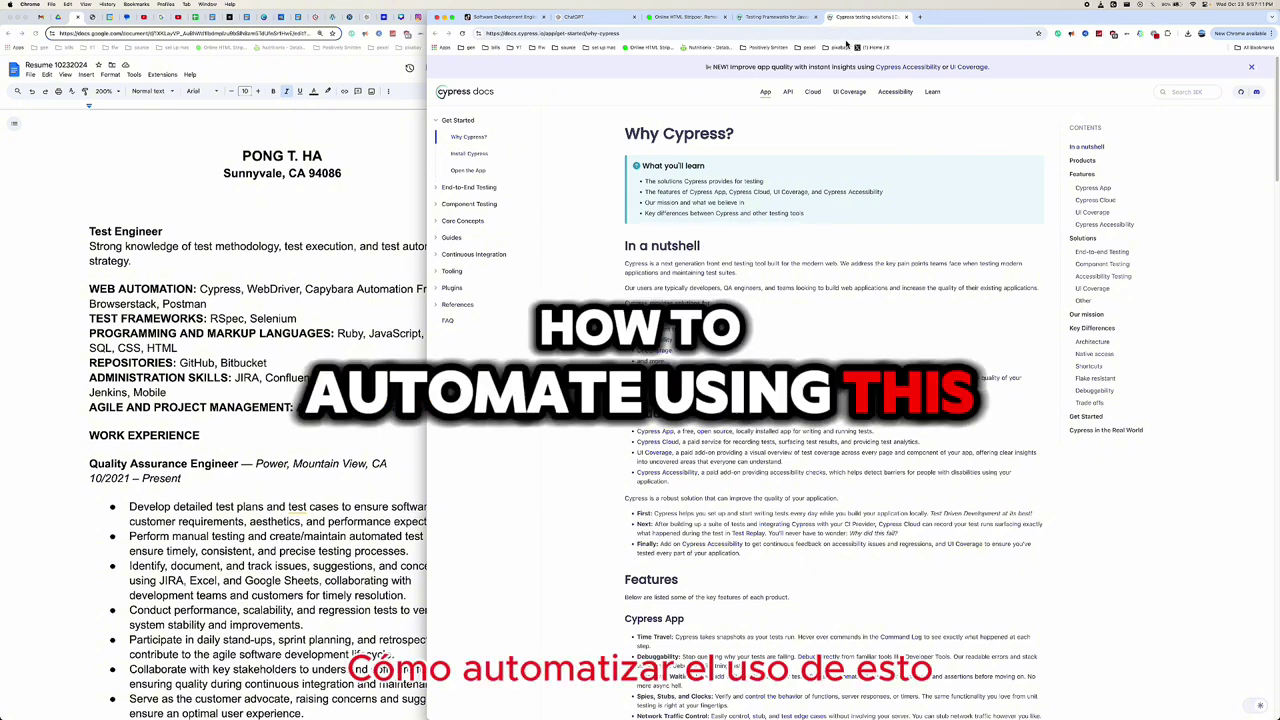
Switch back to the ChatGPT tab showing the QA Engineer job description.
{"action": "left_click", "coordinate": [575, 17]}
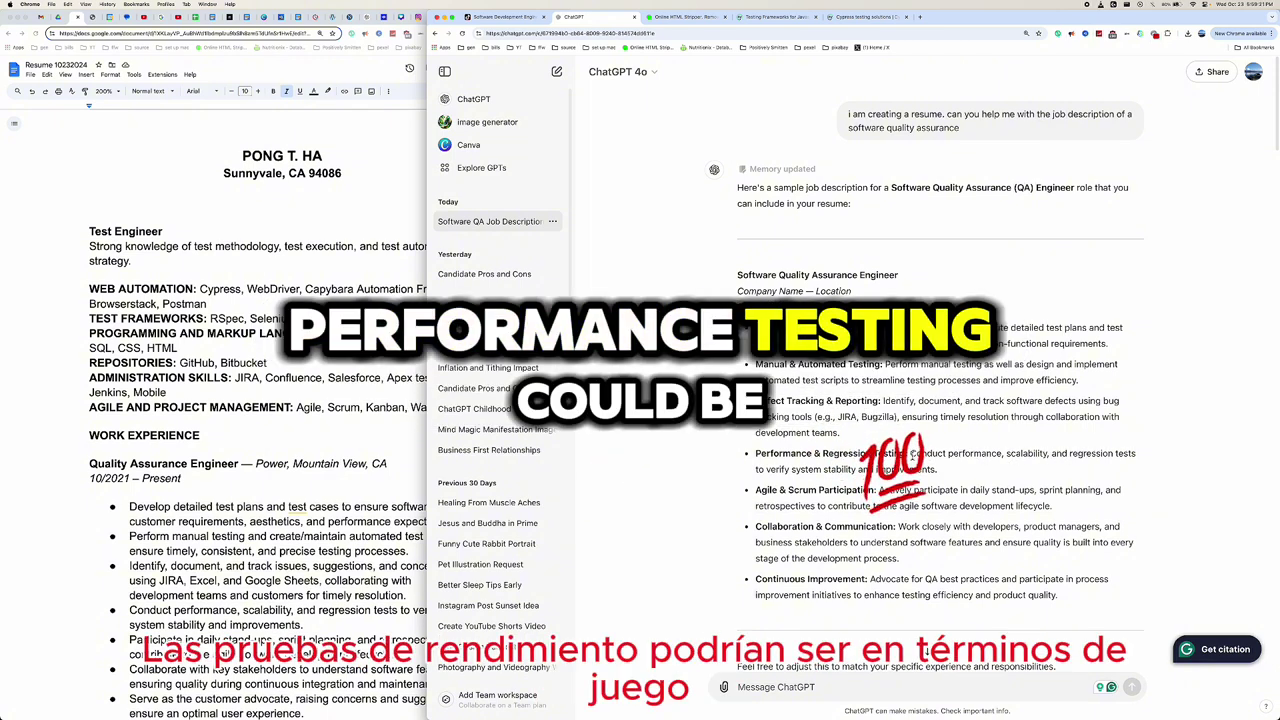
Highlight 'Conduct performance' in the Performance & Regression Testing bullet and check the Wi-Fi status.
{"action": "left_click_drag", "start_coordinate": [910, 453], "coordinate": [1002, 455]}
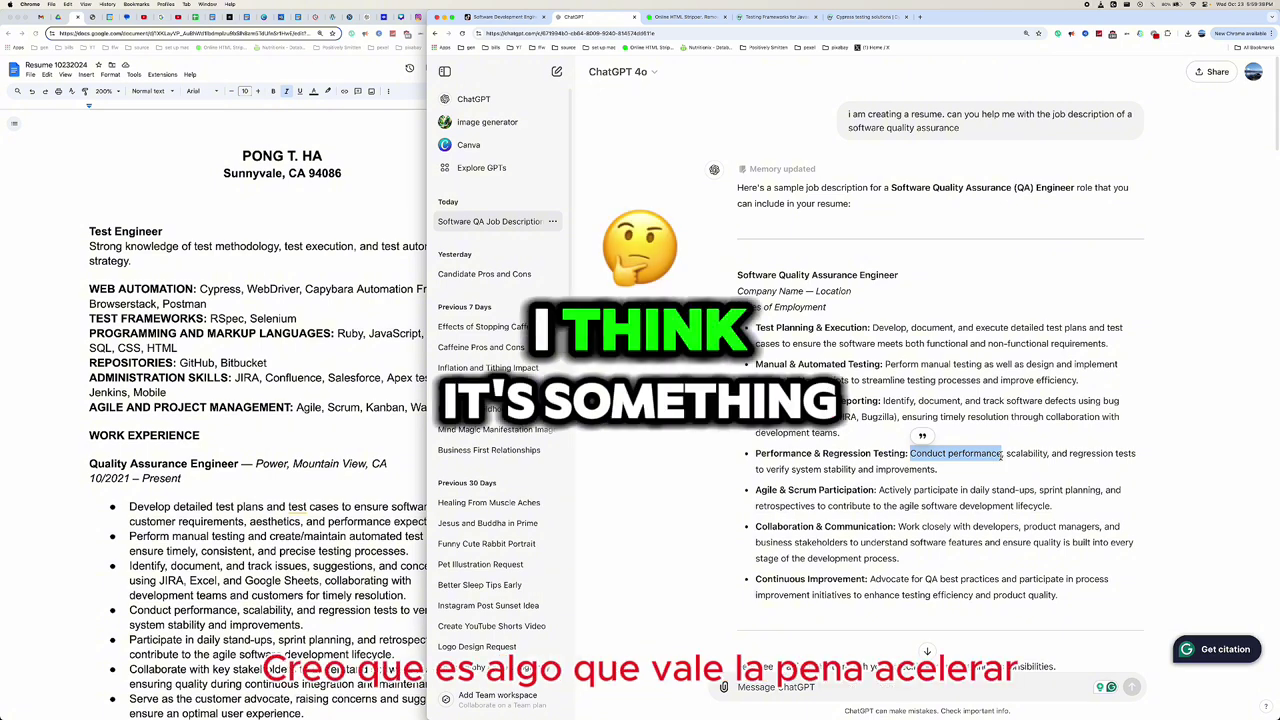
{"action": "left_click", "coordinate": [1196, 5]}
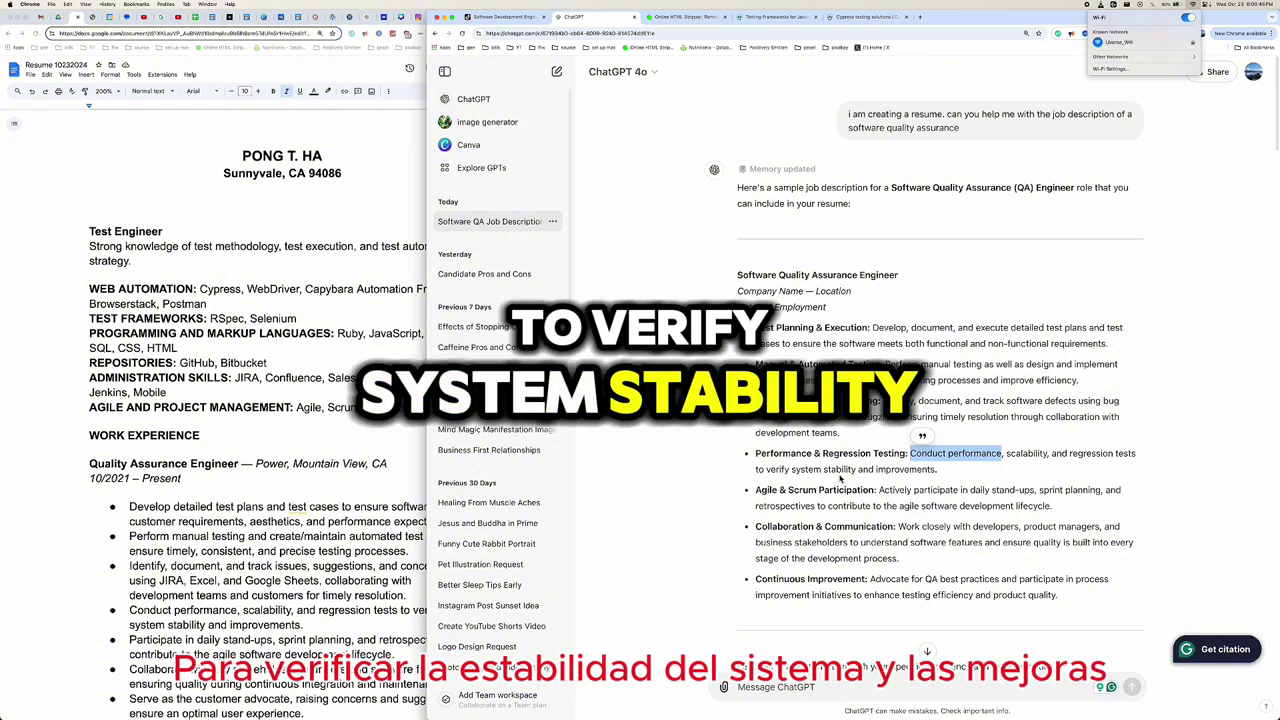
Highlight 'regression tests to verify system stability and improvements.' in the Performance & Regression bullet.
{"action": "left_click_drag", "start_coordinate": [1072, 455], "coordinate": [1083, 472]}
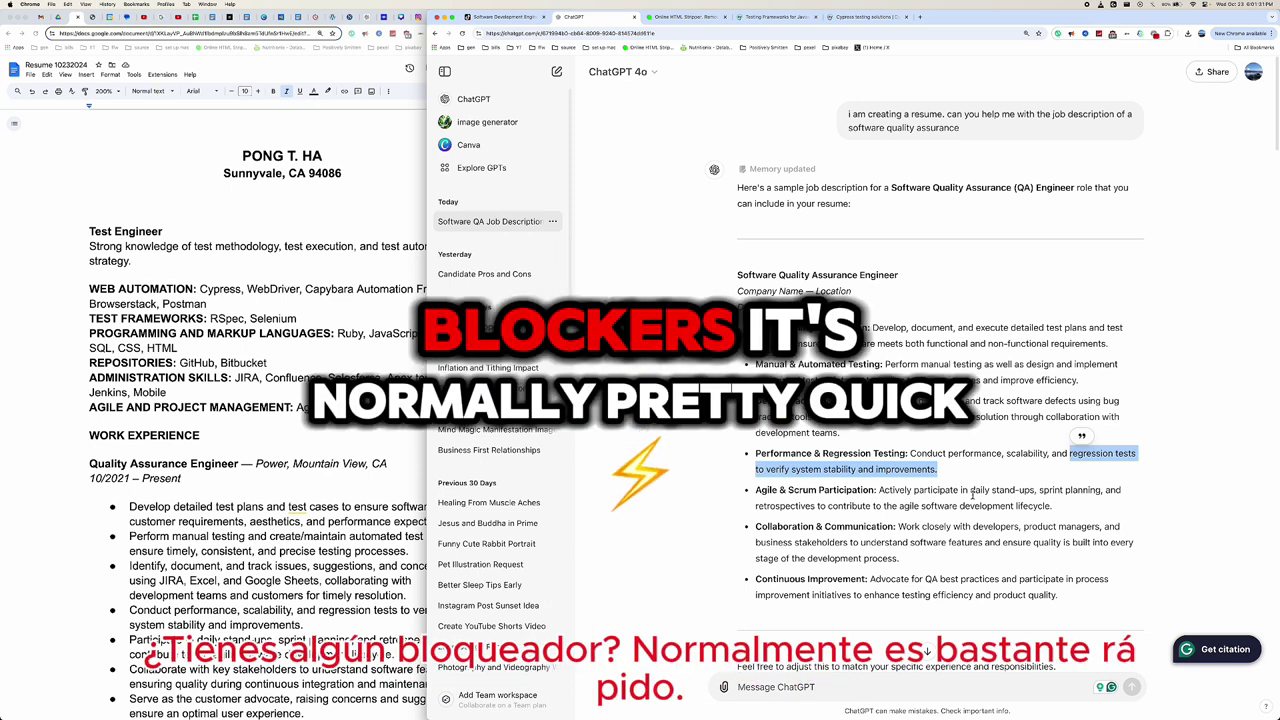
{"action": "left_click_drag", "start_coordinate": [971, 492], "coordinate": [1033, 493]}
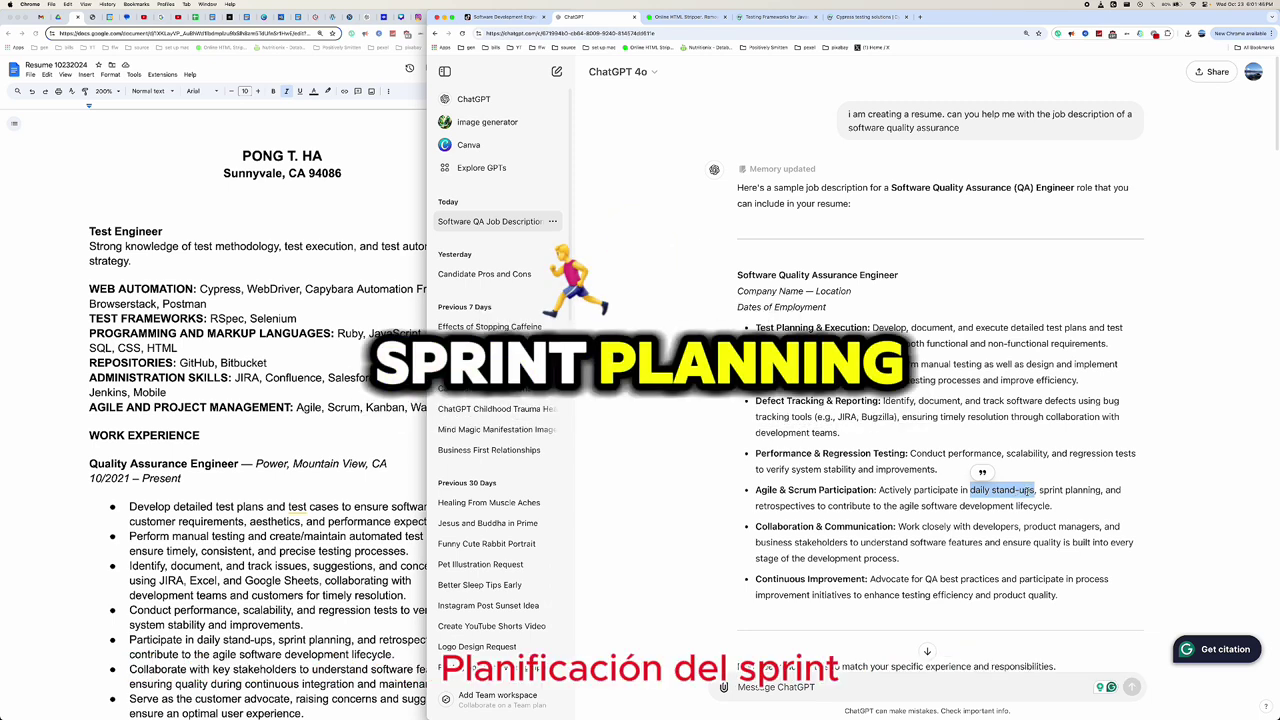
{"action": "left_click_drag", "start_coordinate": [1039, 490], "coordinate": [1101, 490]}
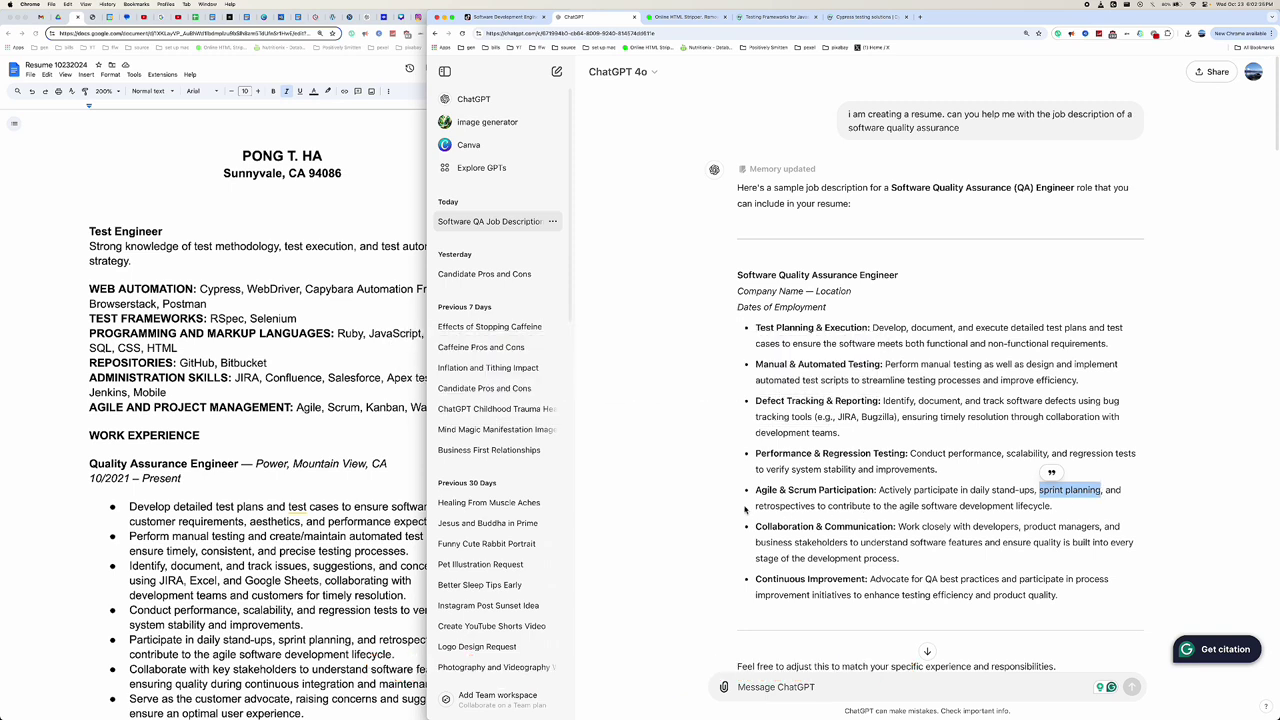
{"action": "left_click_drag", "start_coordinate": [757, 510], "coordinate": [816, 508]}
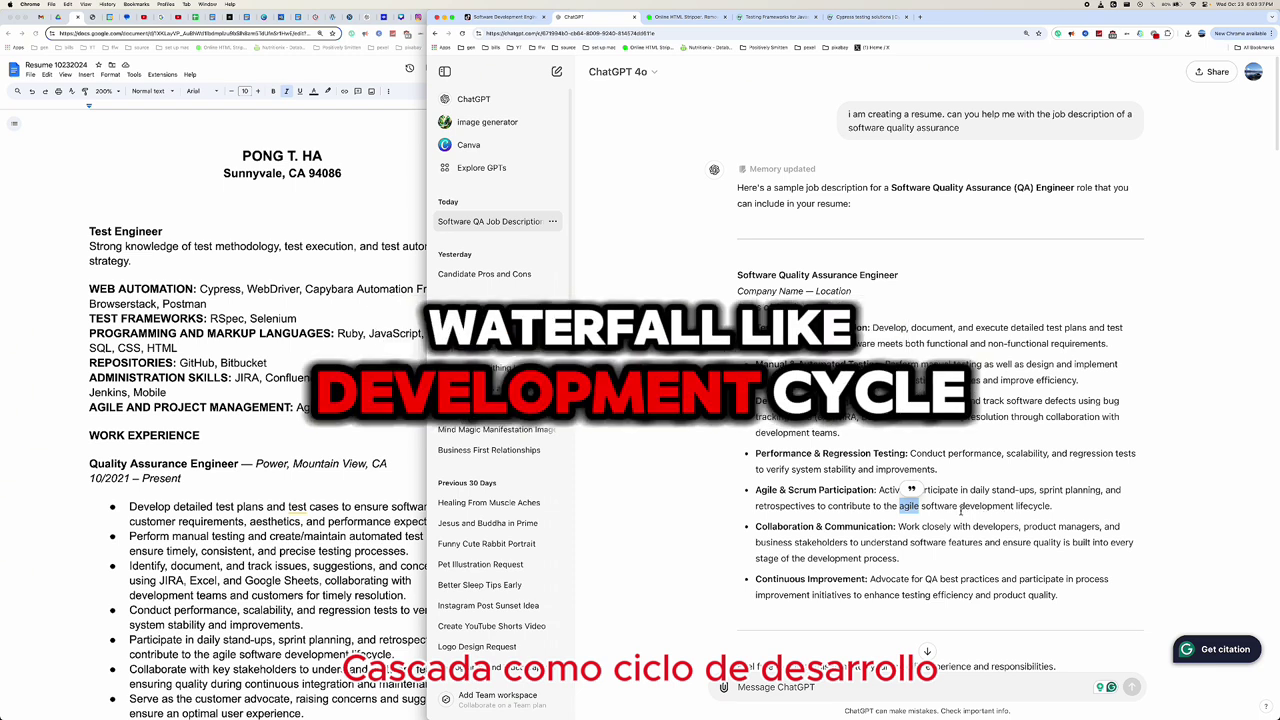
{"action": "left_click_drag", "start_coordinate": [961, 506], "coordinate": [1013, 507]}
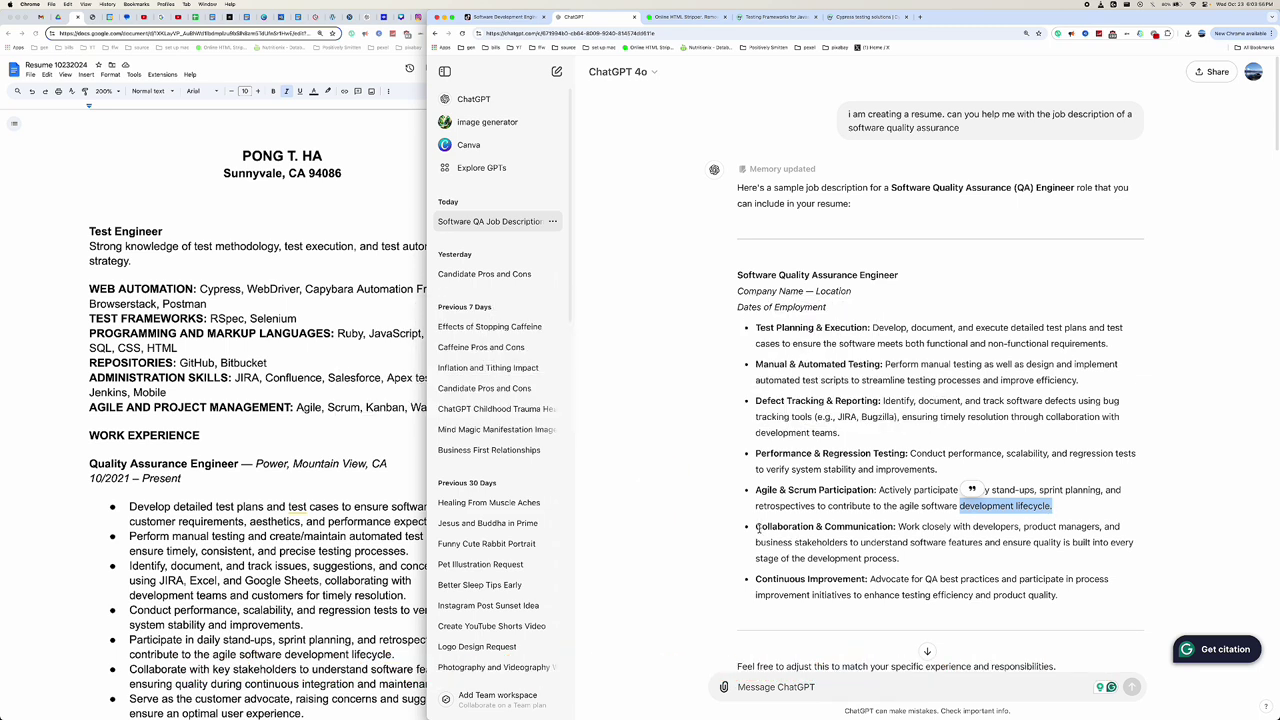
{"action": "left_click_drag", "start_coordinate": [757, 530], "coordinate": [894, 527]}
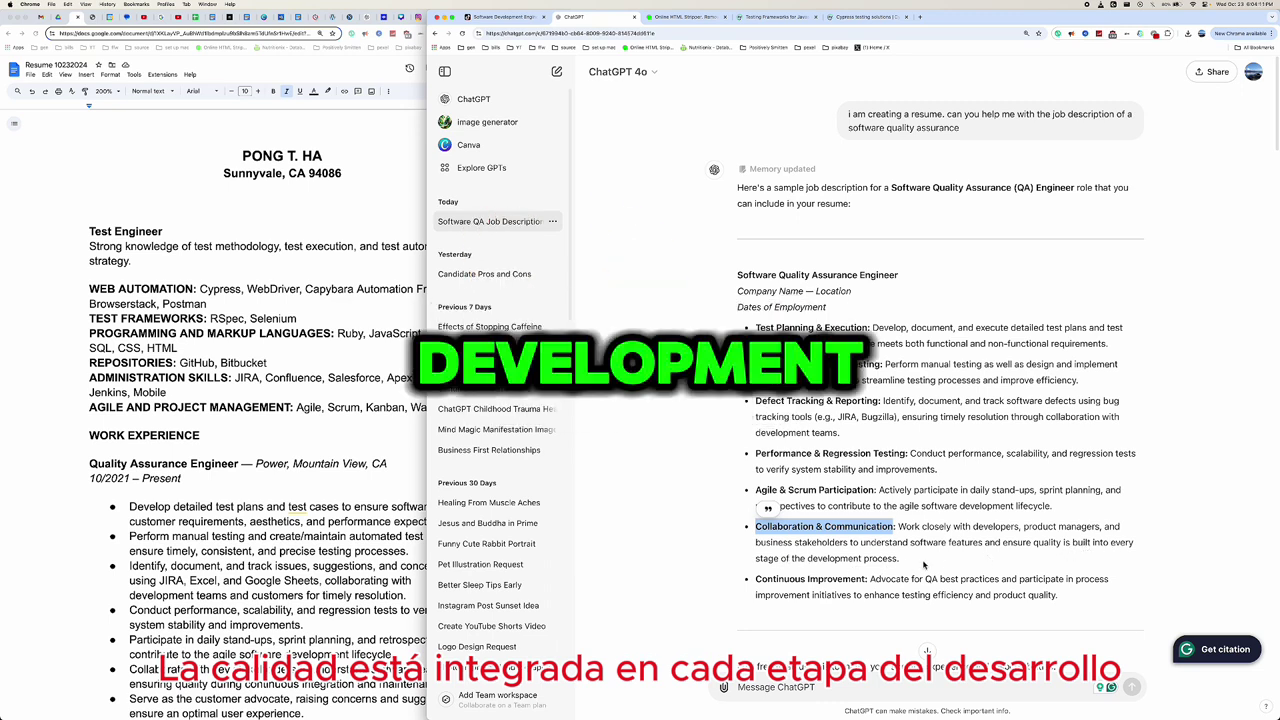
{"action": "left_click_drag", "start_coordinate": [1020, 527], "coordinate": [970, 530]}
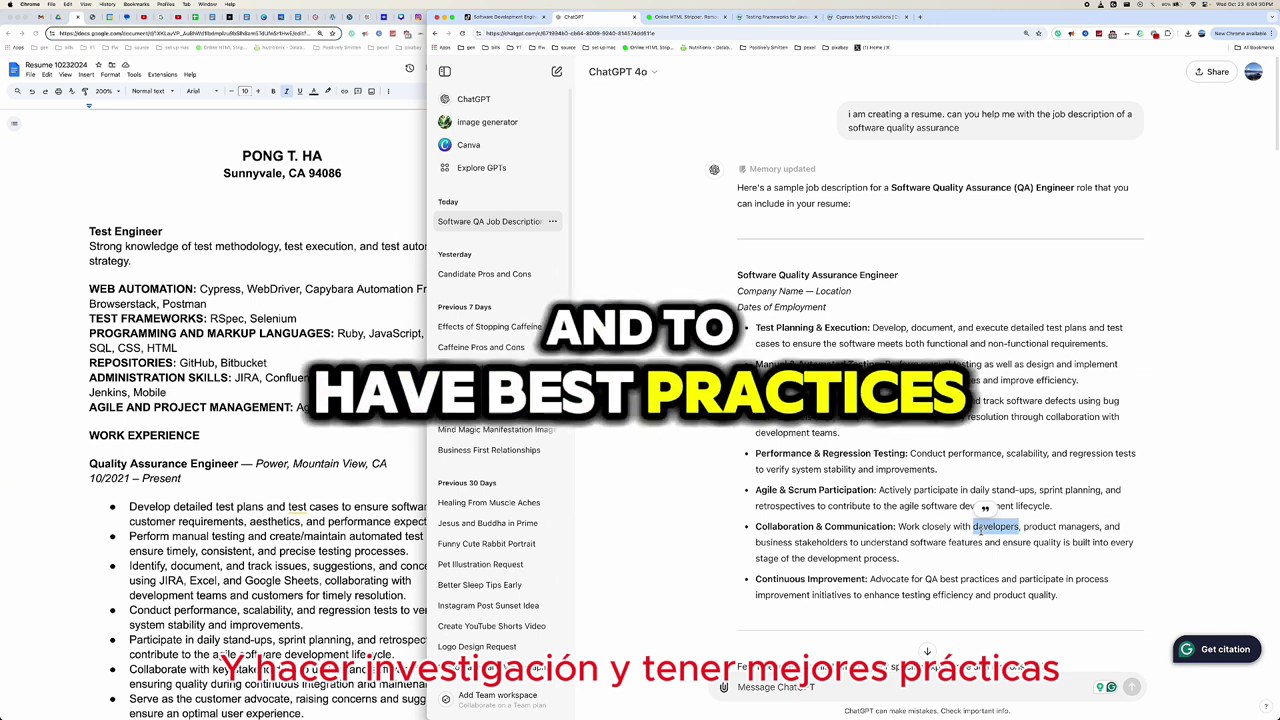
{"action": "left_click_drag", "start_coordinate": [1023, 527], "coordinate": [1100, 529]}
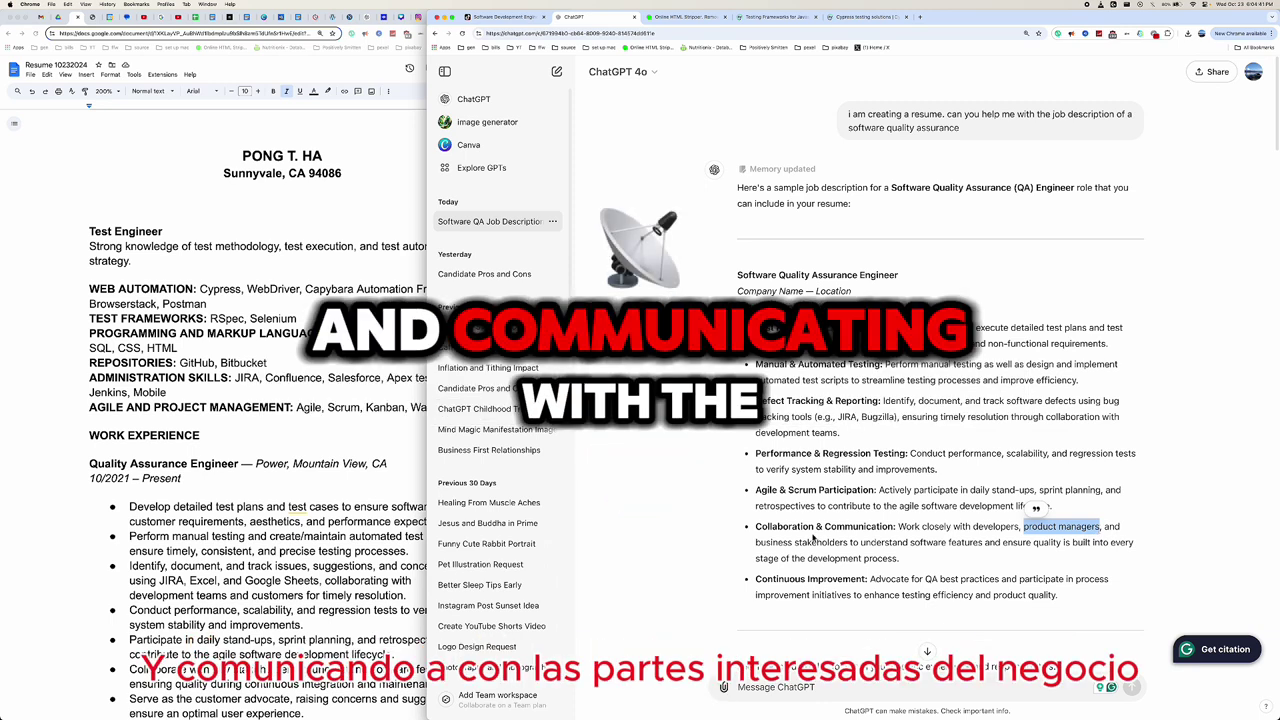
{"action": "left_click_drag", "start_coordinate": [757, 544], "coordinate": [847, 543]}
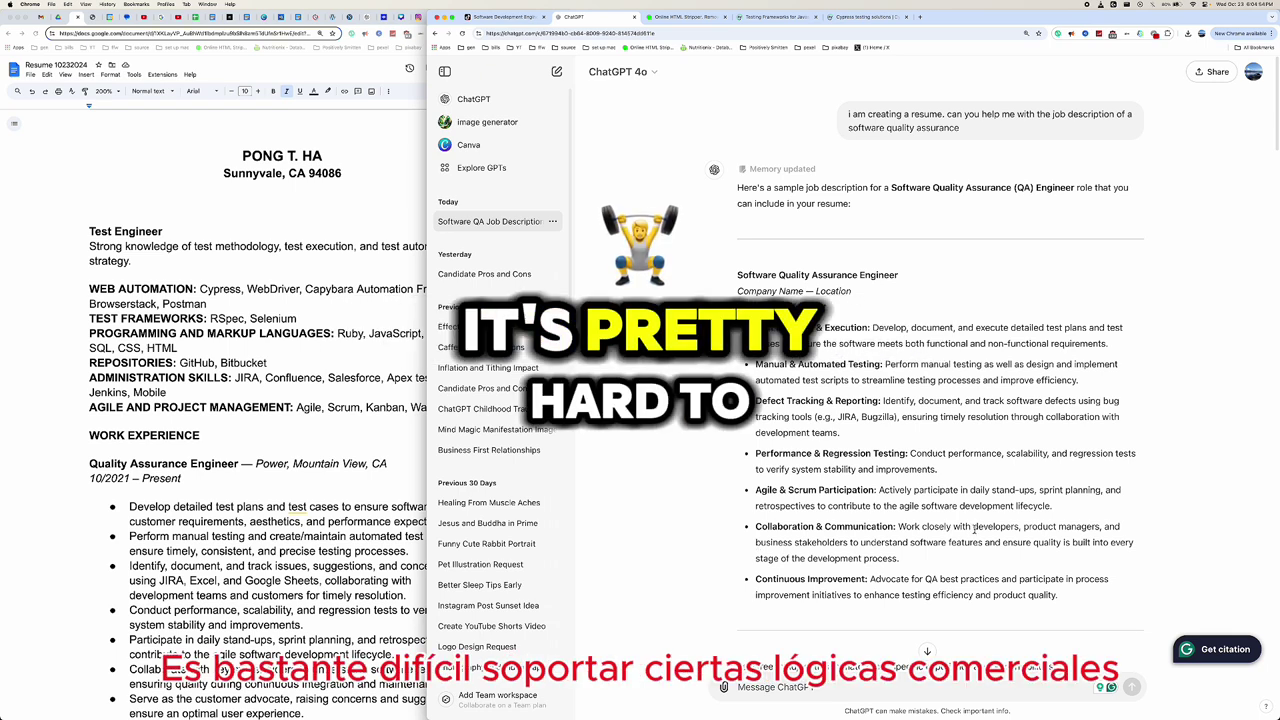
{"action": "left_click_drag", "start_coordinate": [973, 527], "coordinate": [850, 542]}
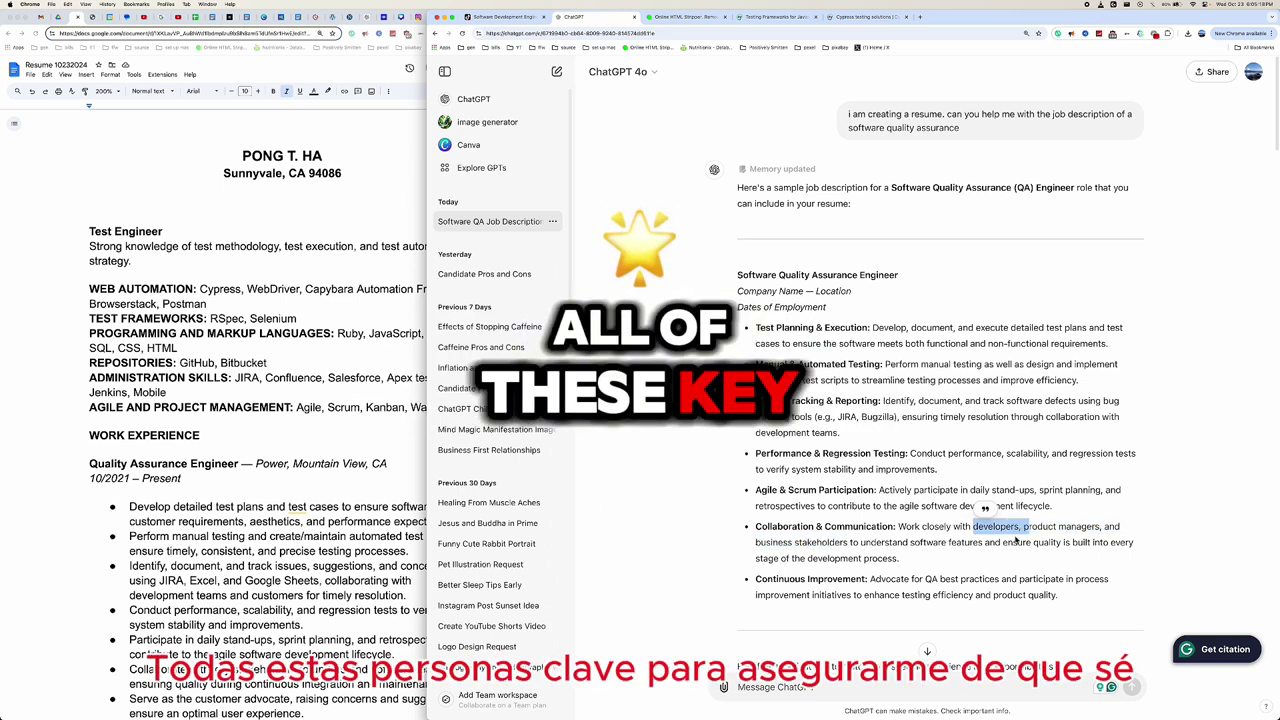
{"action": "left_click_drag", "start_coordinate": [1017, 540], "coordinate": [851, 542]}
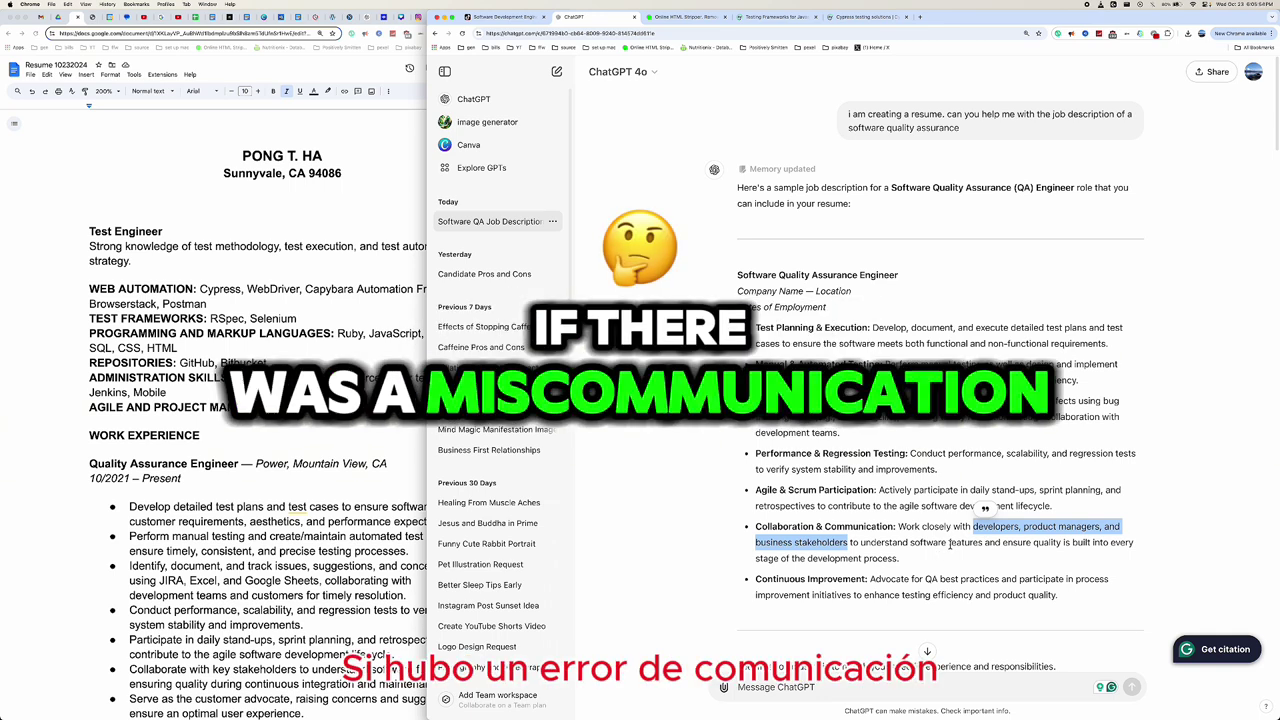
{"action": "left_click_drag", "start_coordinate": [949, 542], "coordinate": [955, 556]}
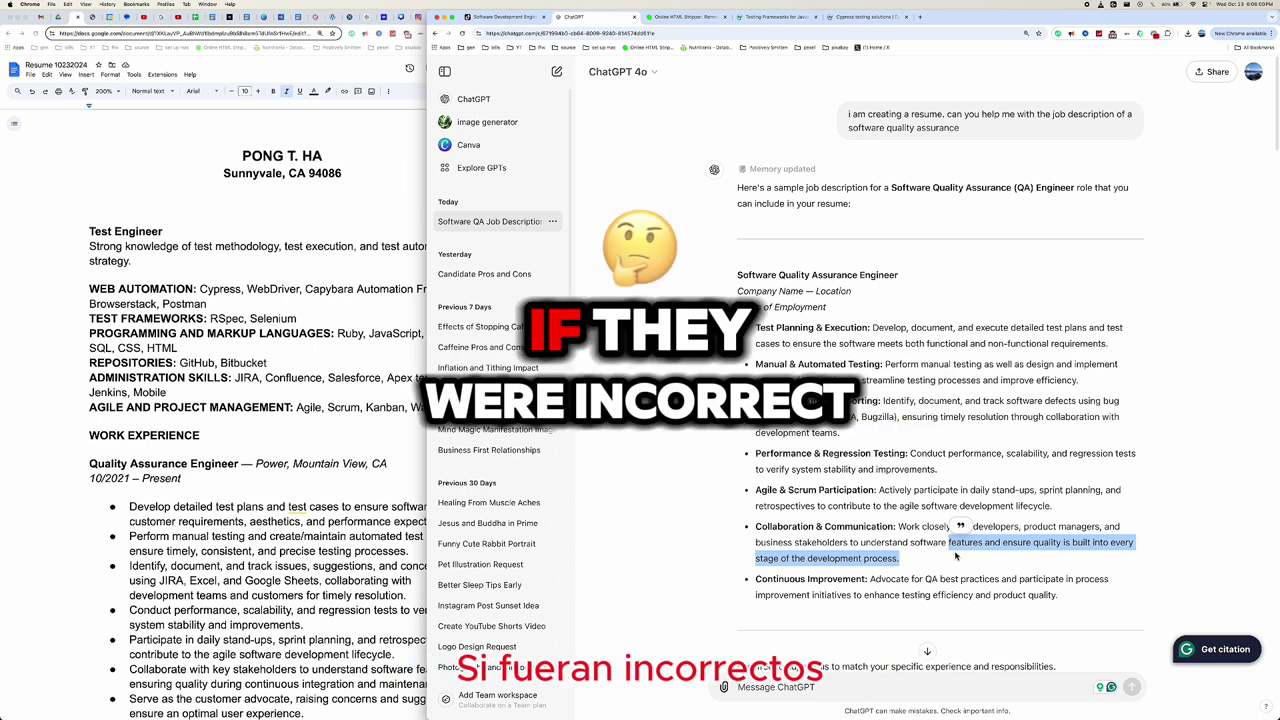
{"action": "left_click", "coordinate": [936, 564]}
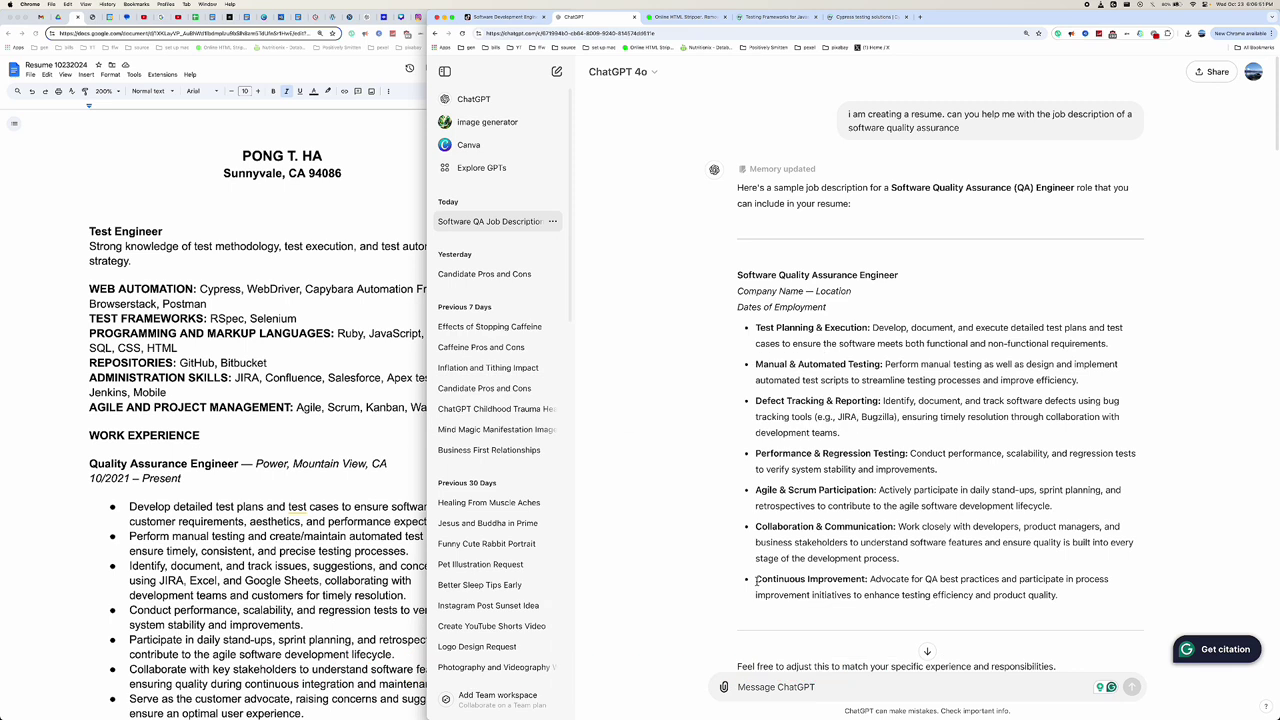
{"action": "left_click_drag", "start_coordinate": [778, 573], "coordinate": [868, 580]}
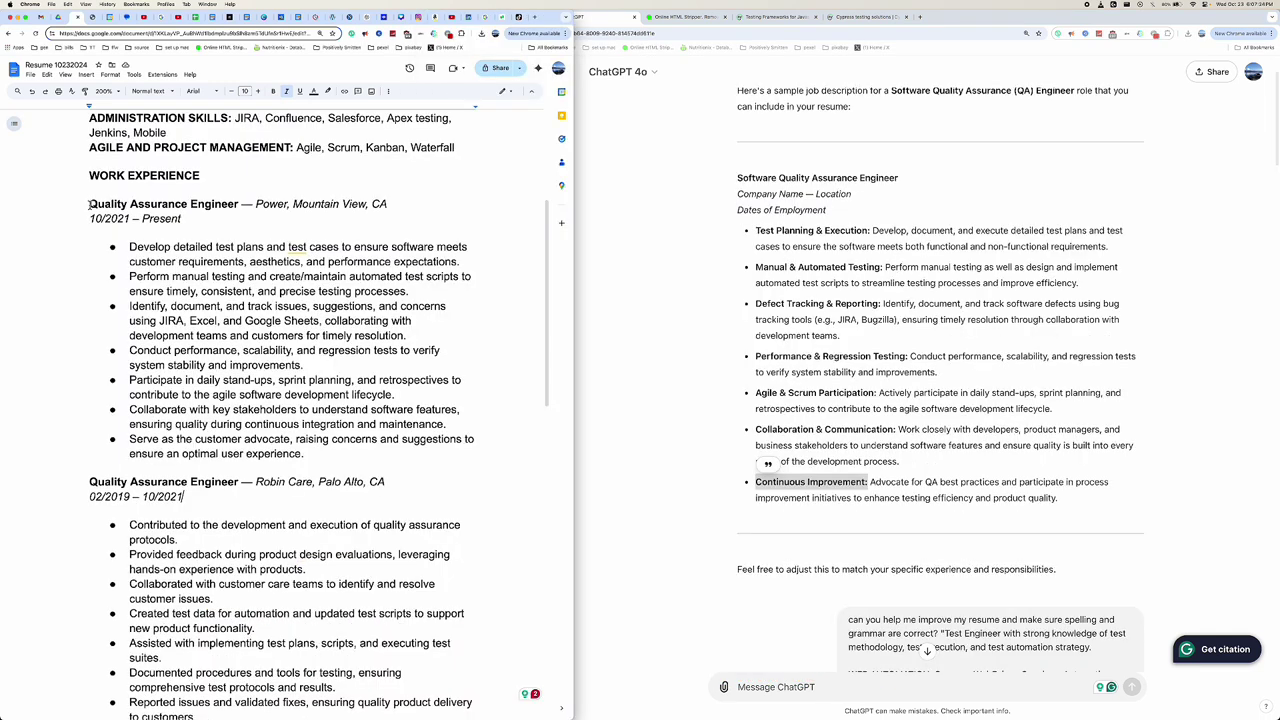
Select the Power, Mountain View QA Engineer entry from job title through its last bullet.
{"action": "left_click_drag", "start_coordinate": [89, 203], "coordinate": [389, 457]}
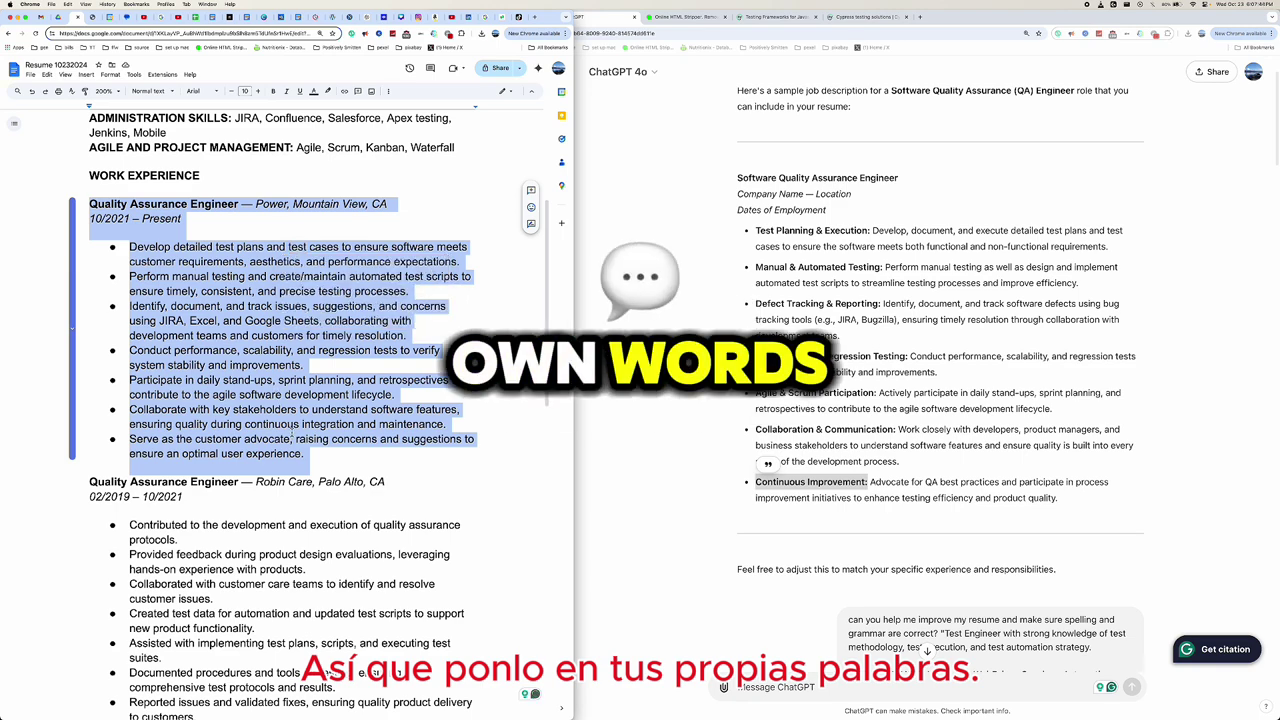
{"action": "scroll", "coordinate": [294, 436], "scroll_direction": "down", "scroll_amount": 1}
{"action": "scroll", "coordinate": [294, 436], "scroll_direction": "down", "scroll_amount": 4}
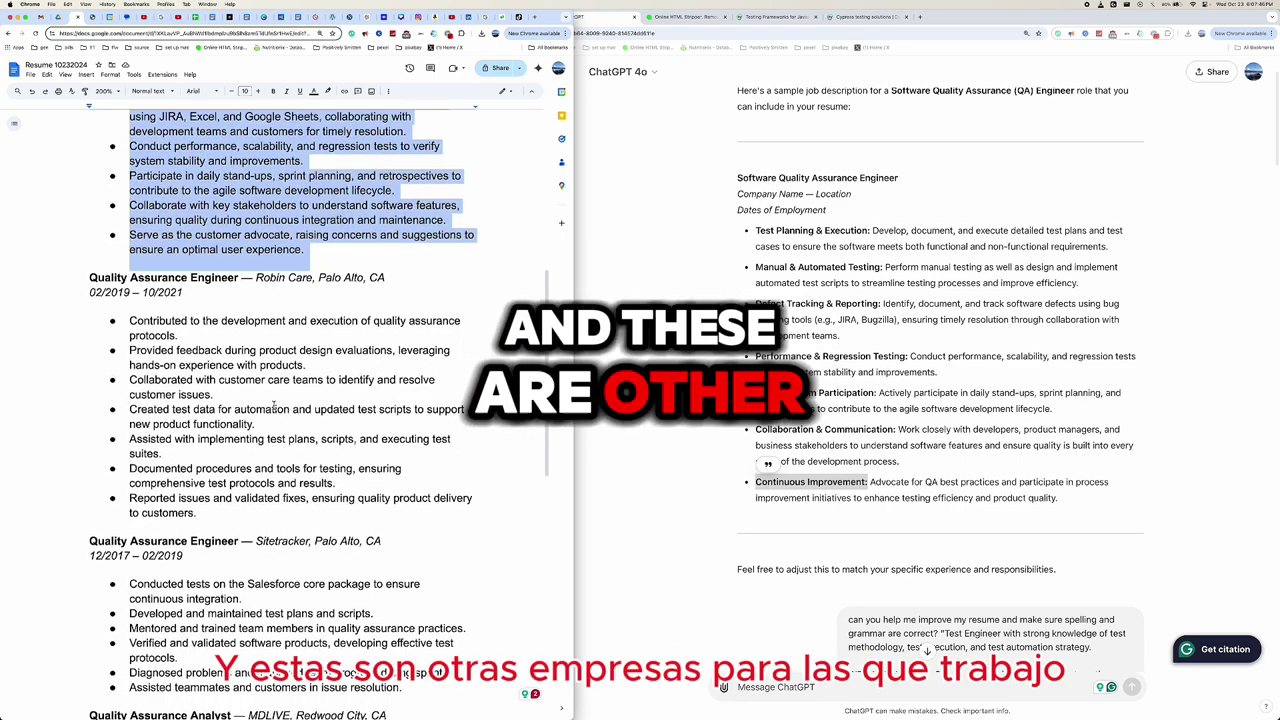
{"action": "scroll", "coordinate": [273, 405], "scroll_direction": "down", "scroll_amount": 2}
{"action": "scroll", "coordinate": [273, 405], "scroll_direction": "down", "scroll_amount": 3}
{"action": "scroll", "coordinate": [275, 398], "scroll_direction": "up", "scroll_amount": 8}
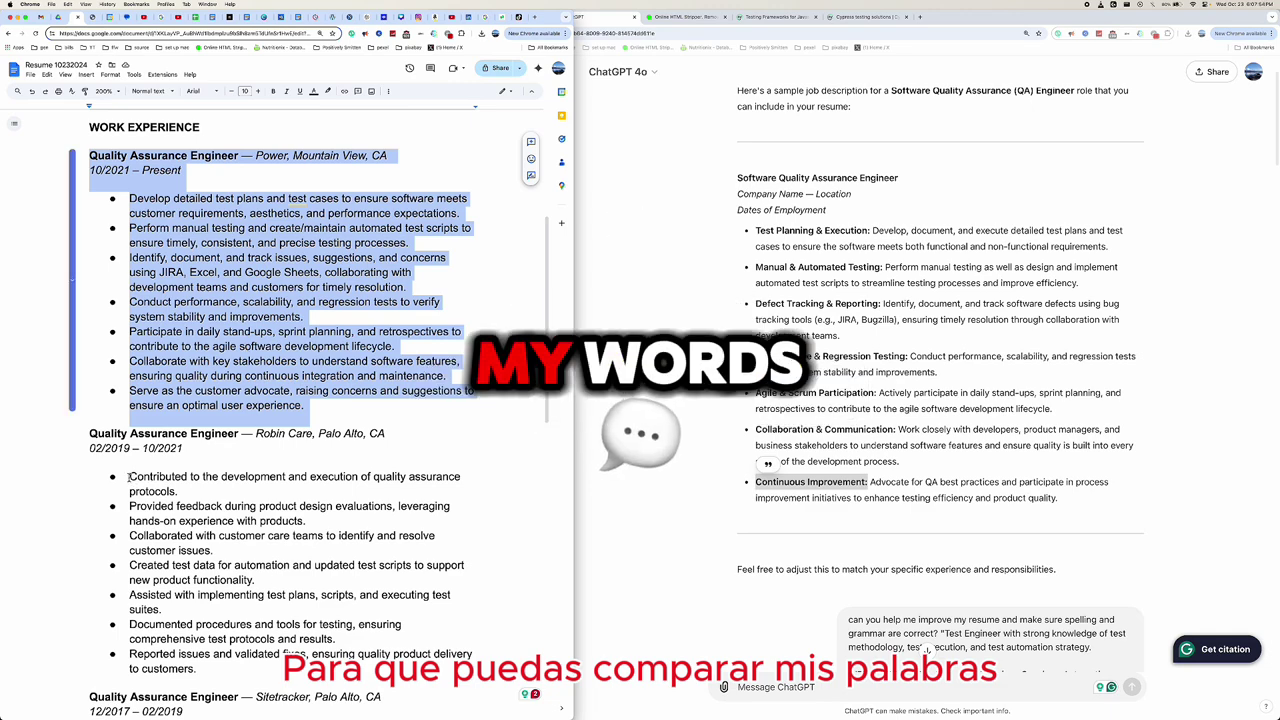
{"action": "left_click_drag", "start_coordinate": [129, 477], "coordinate": [196, 668]}
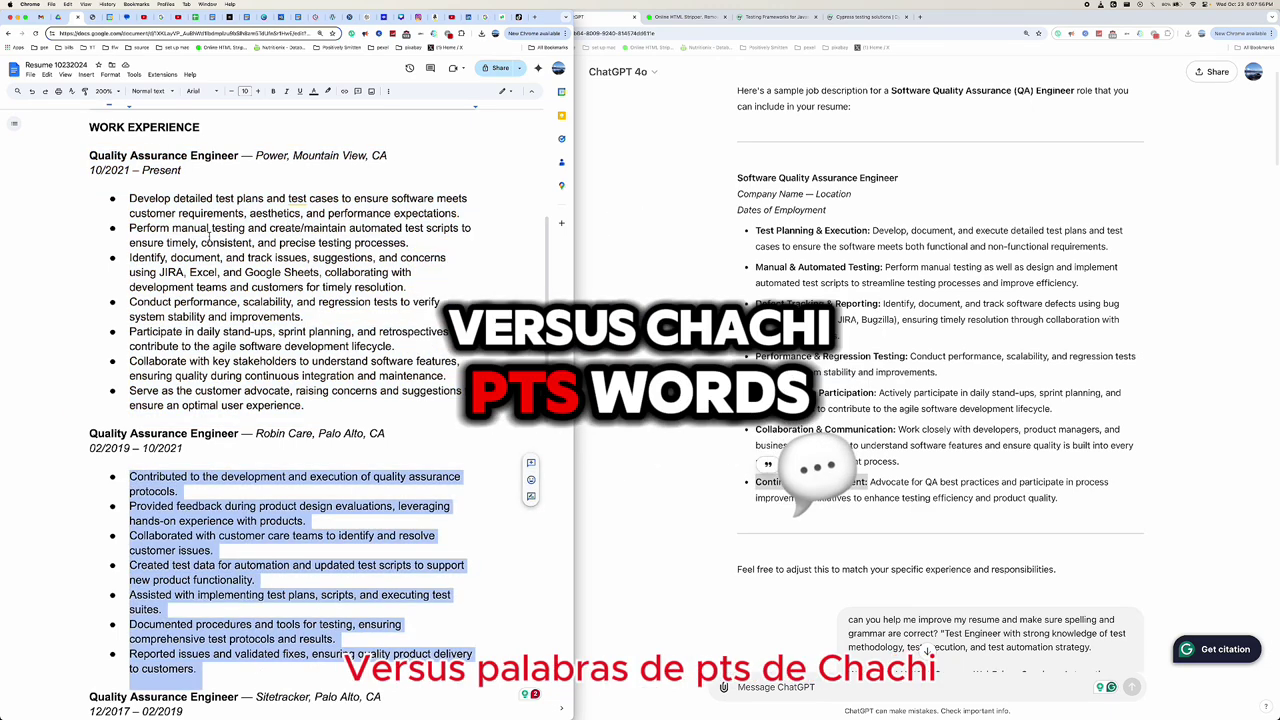
{"action": "scroll", "coordinate": [372, 433], "scroll_direction": "down", "scroll_amount": 10}
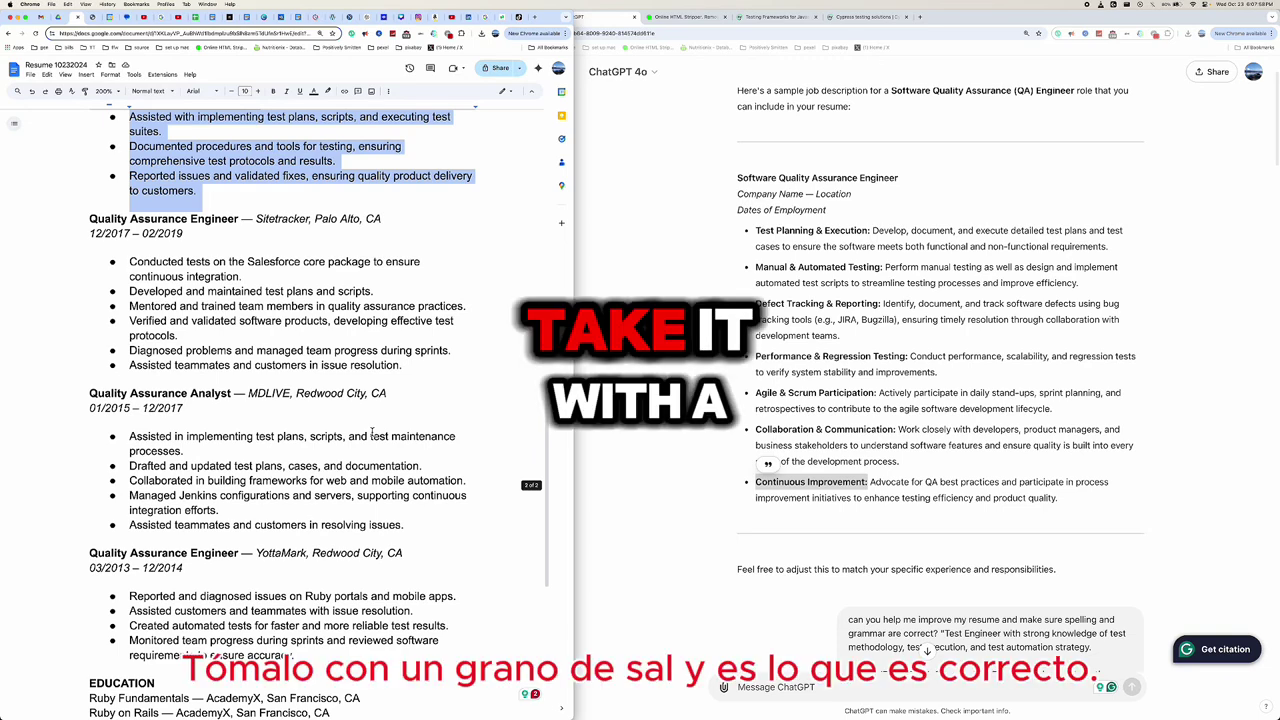
{"action": "scroll", "coordinate": [372, 433], "scroll_direction": "down", "scroll_amount": 3}
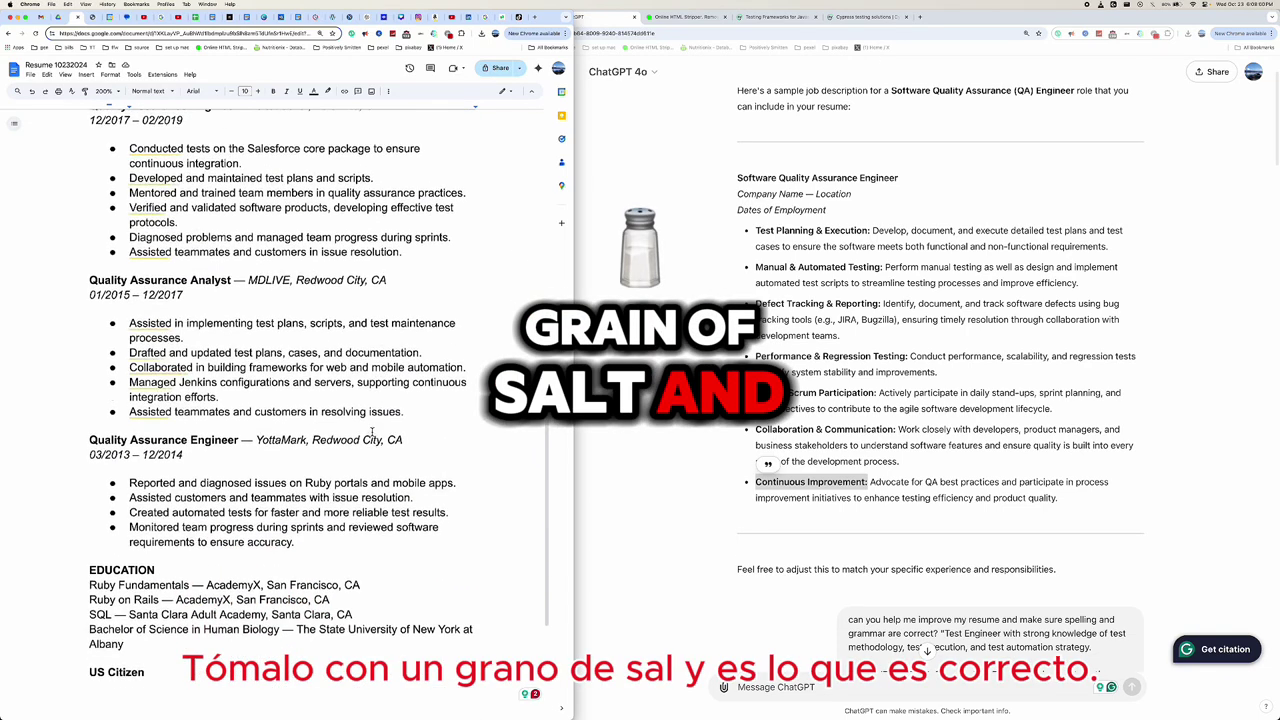